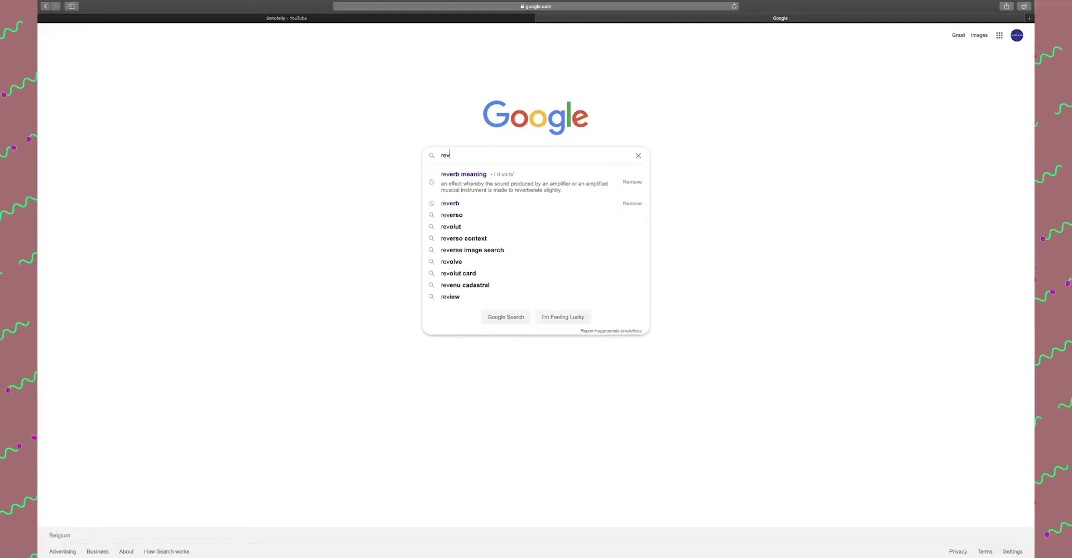
Step: Search Google in Safari for 'reverb' and open the 'reverb meaning' suggestion
text(erb)
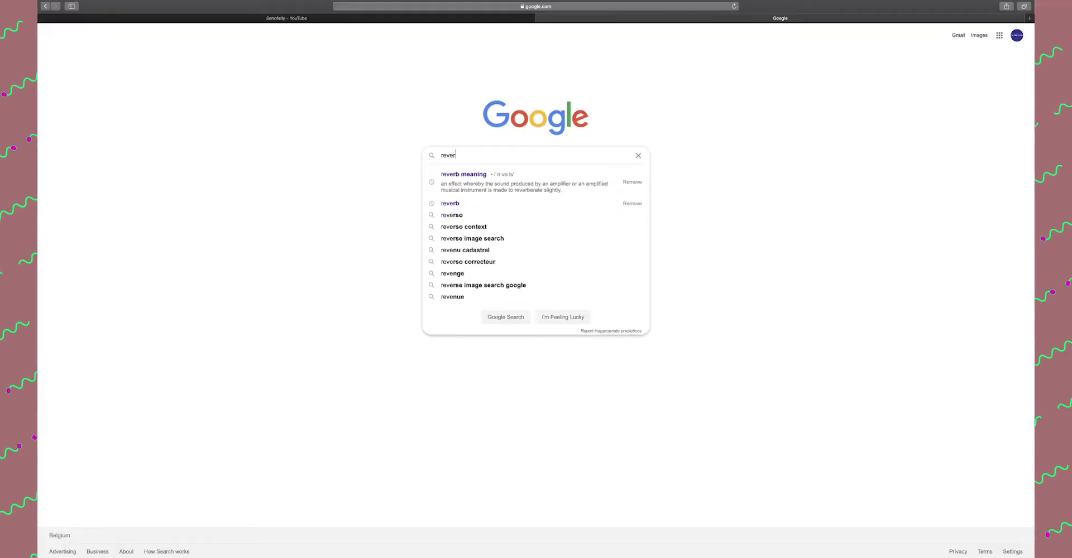
click(472, 175)
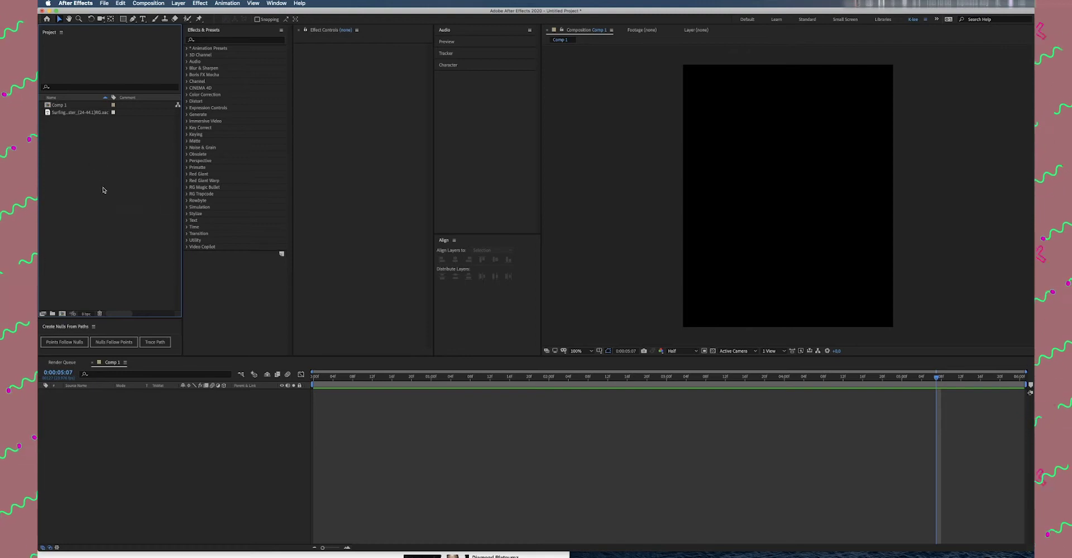
Step: Select the surfing audio file in the Project panel and drag it into Comp 1's timeline
click(61, 113)
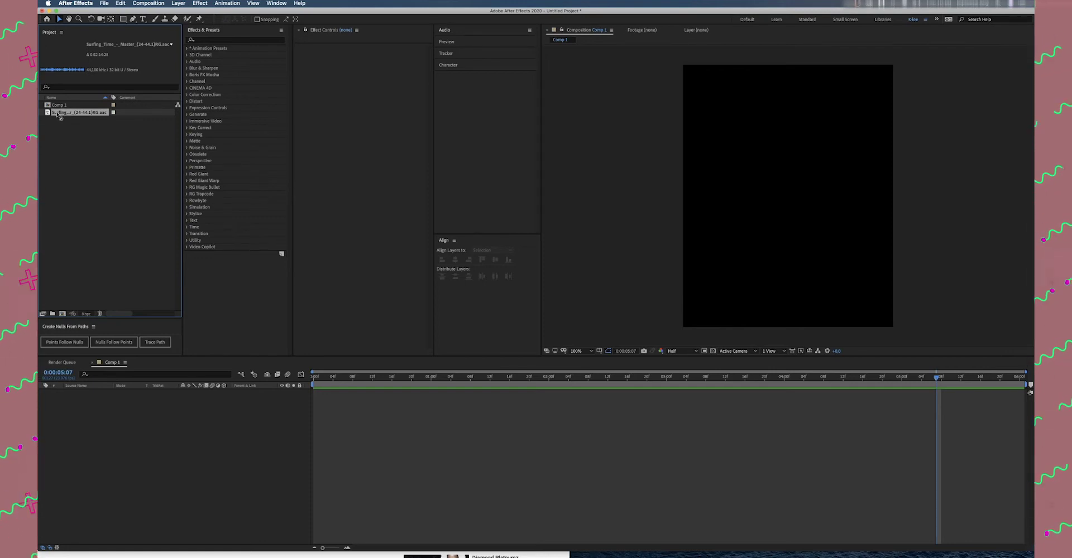
drag(58, 114, 87, 412)
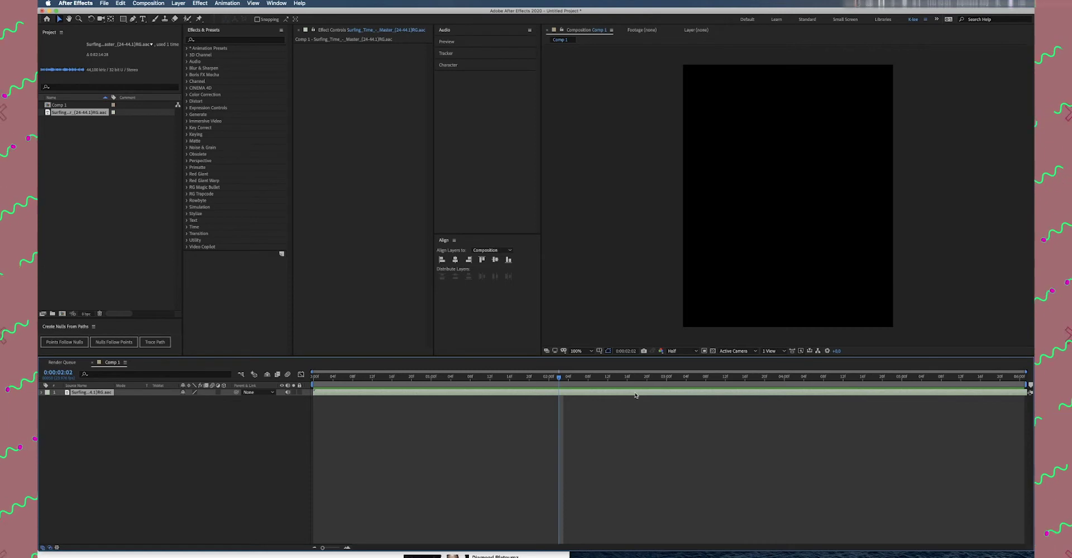
Step: Set the current time to 0:00:03:08 and select the surfing audio layer
click(823, 378)
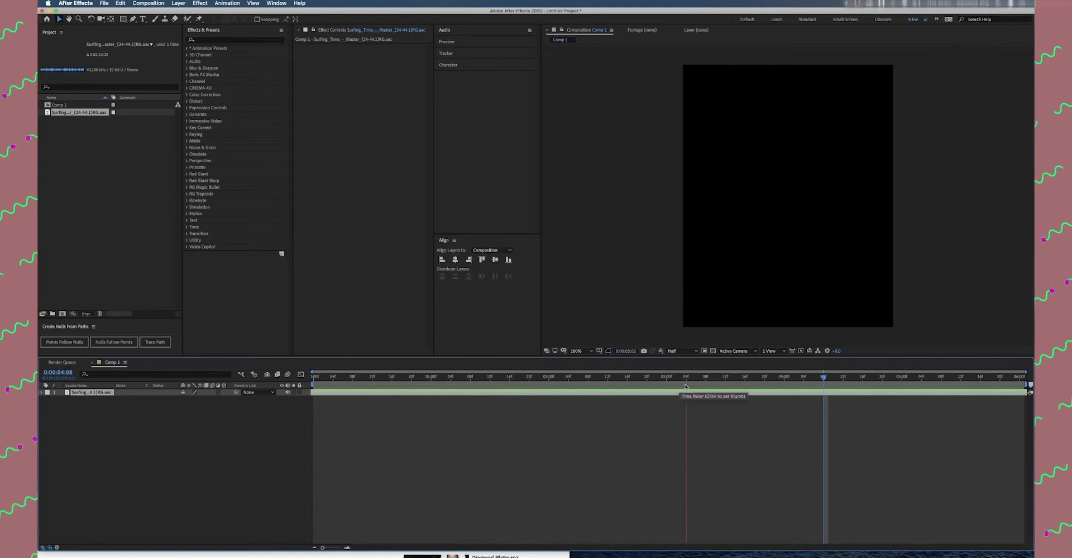
click(706, 378)
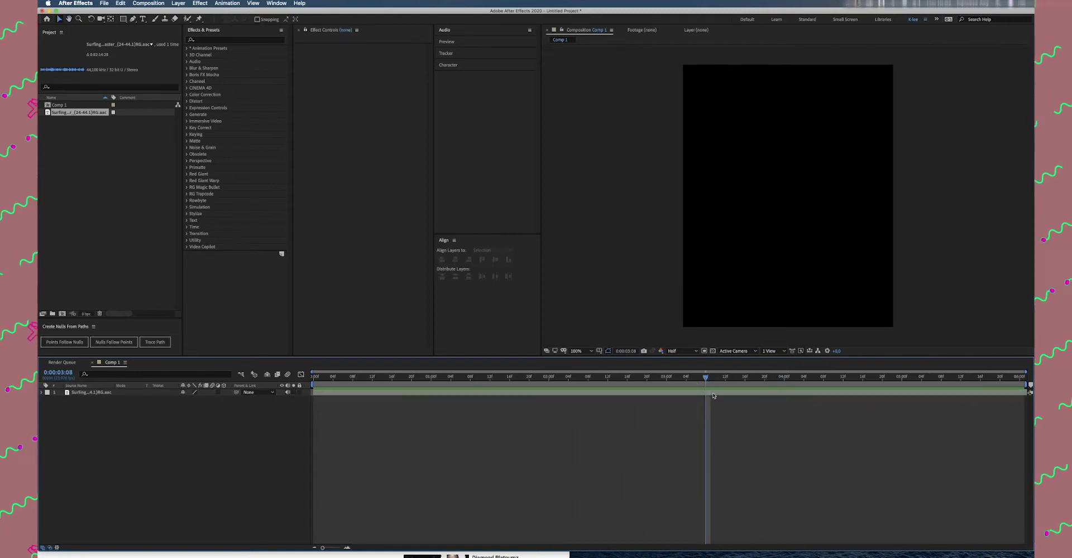
click(712, 394)
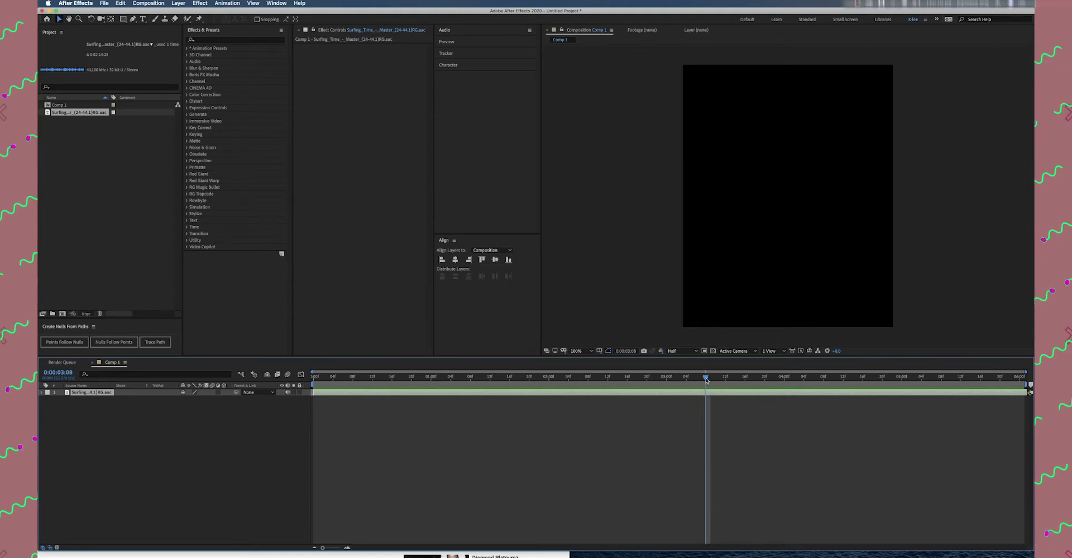
Step: Split the audio at 0:00:03:08 and 0:00:03:13, then delete the piece after 0:00:03:13
key(space)
key(space)
key(super+shift+d)
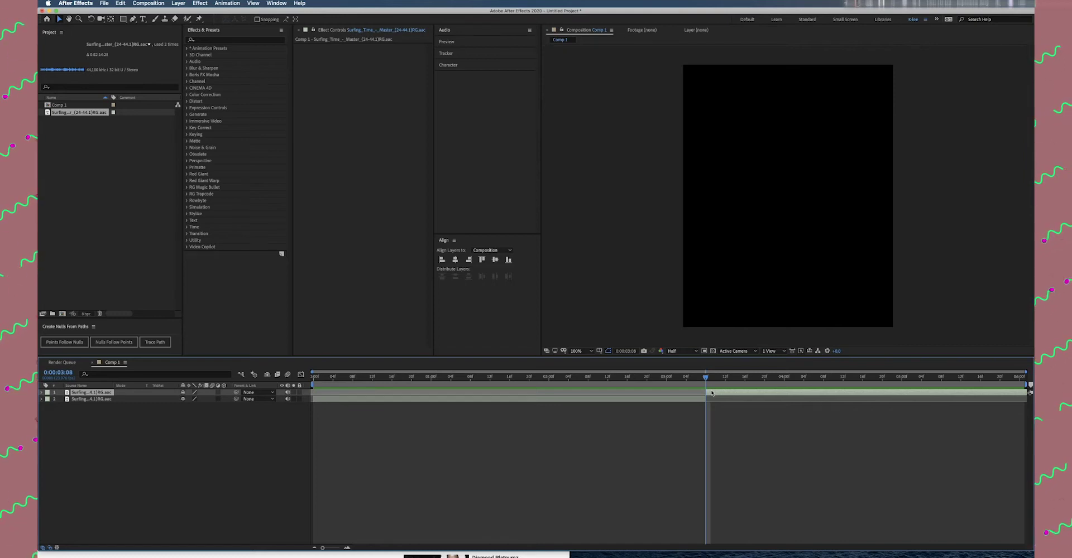
key(Page_Down)
key(Page_Down)
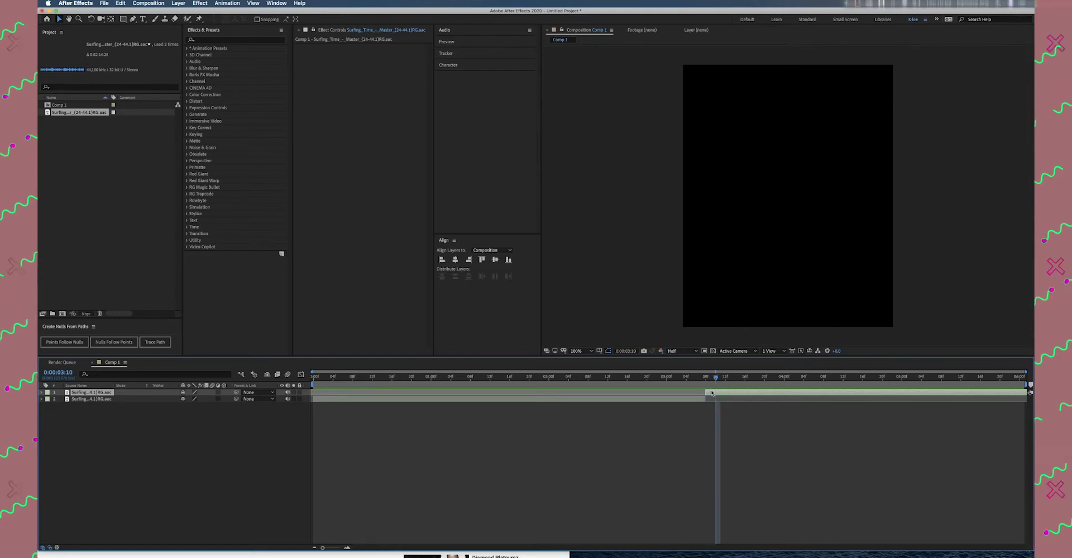
key(Page_Down)
key(Page_Down)
key(Page_Down)
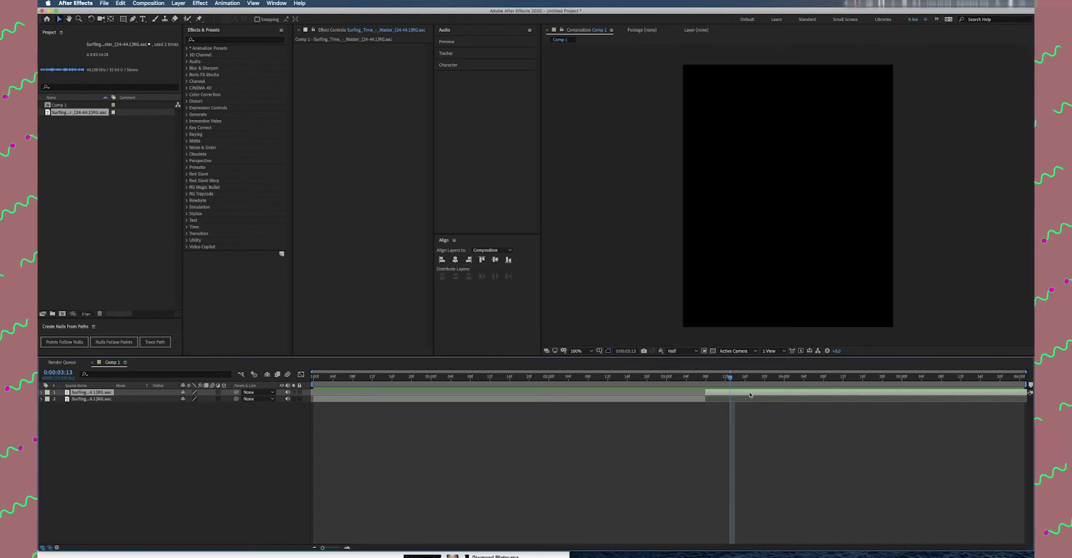
key(super+shift+d)
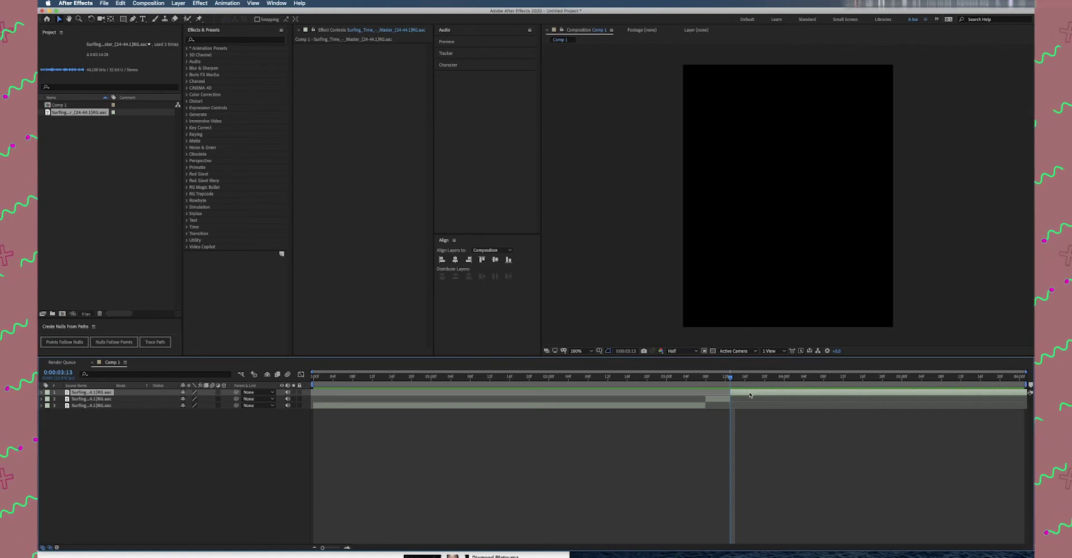
key(Delete)
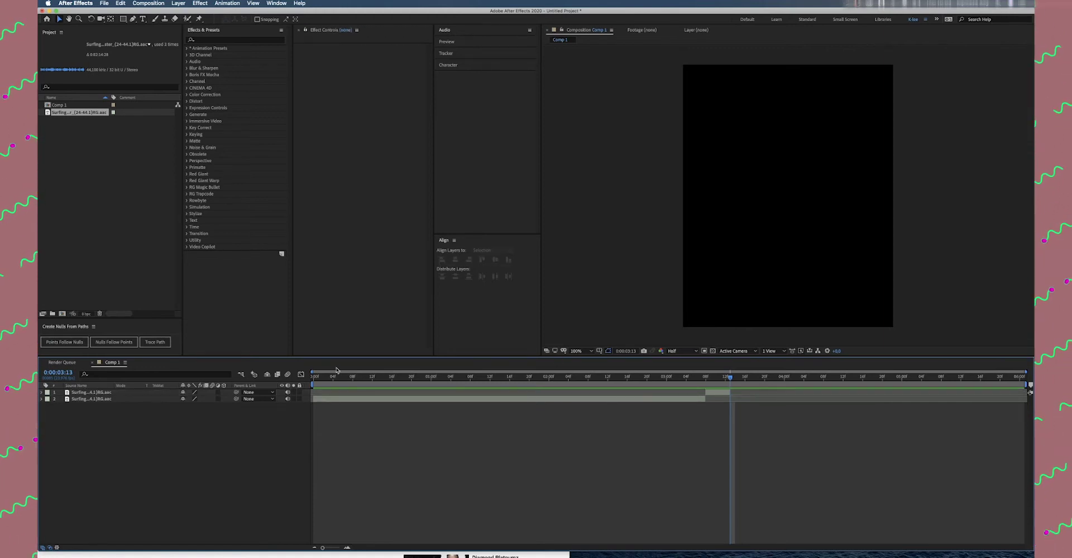
Step: Preview the trimmed audio from the start and select the short slice
click(313, 379)
key(space)
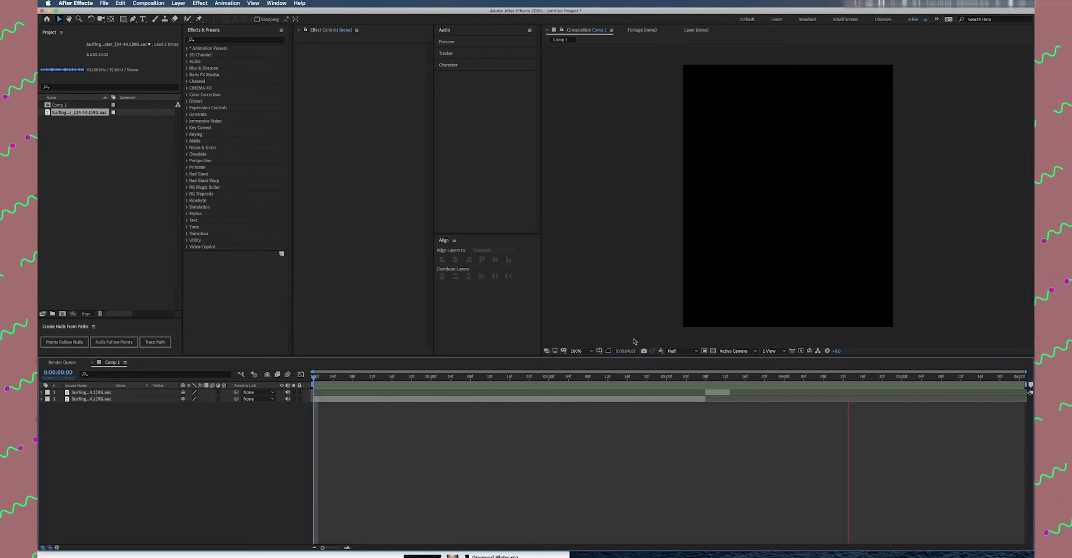
click(720, 394)
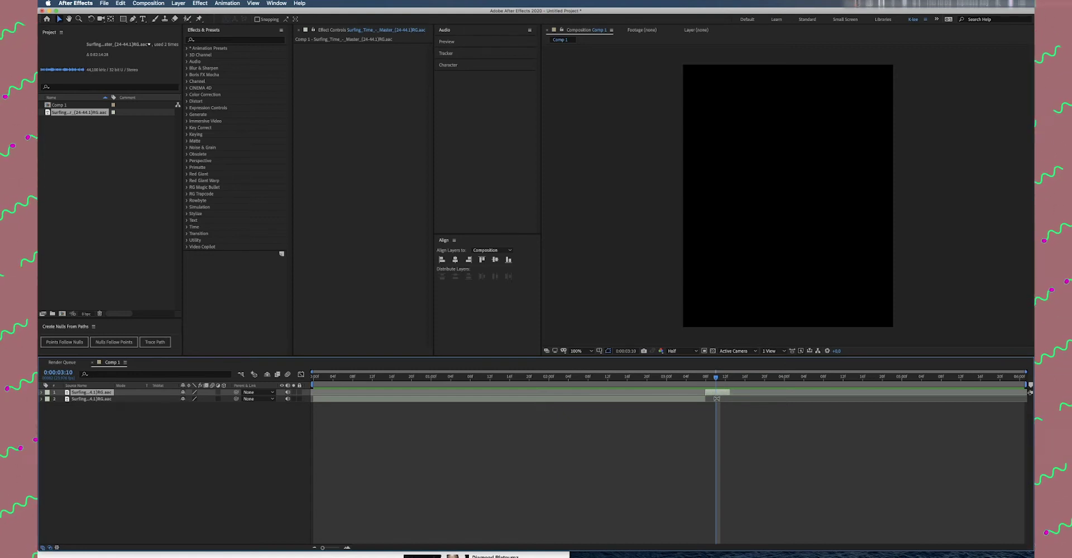
right_click(716, 396)
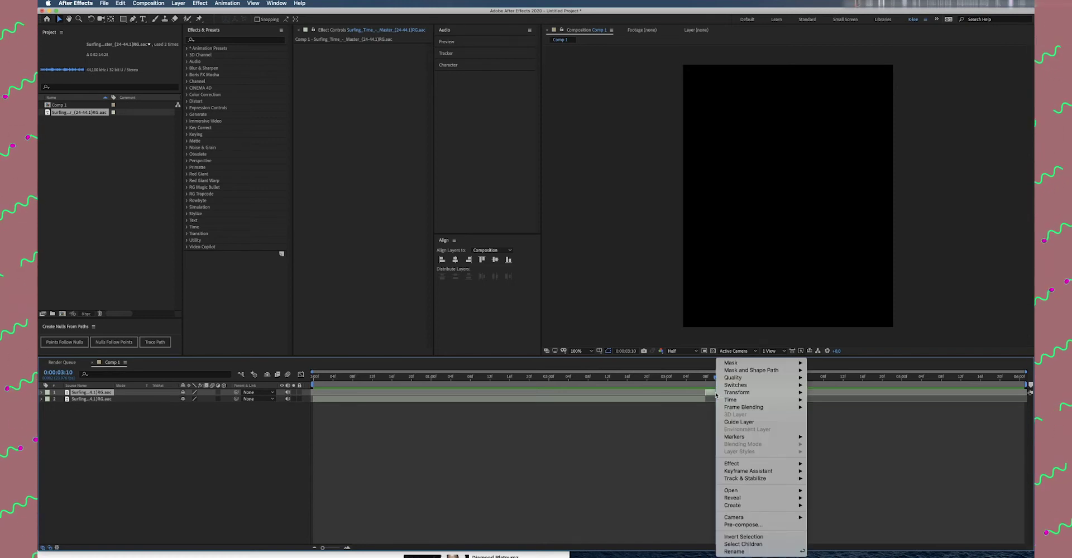
click(741, 527)
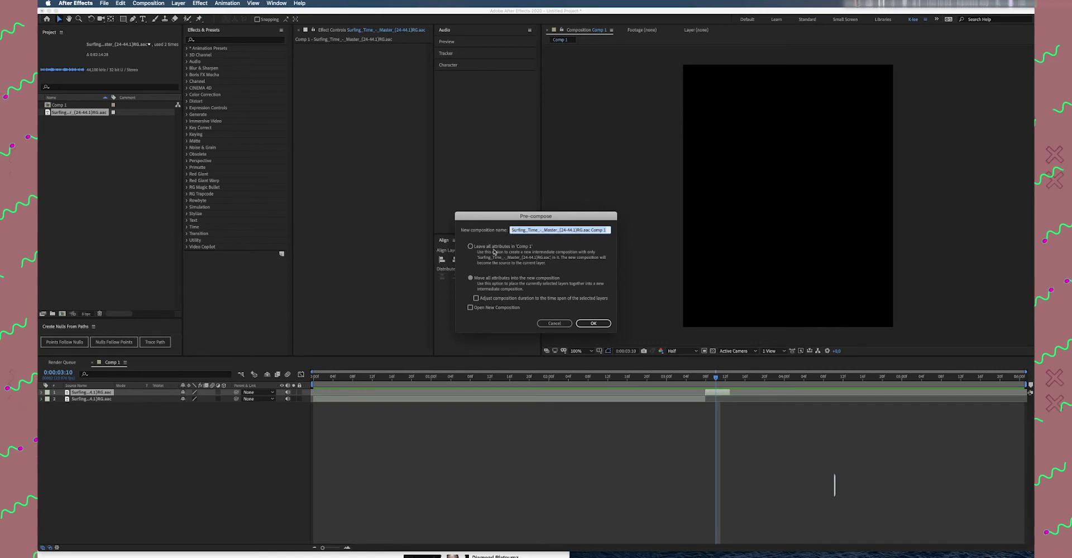
click(594, 323)
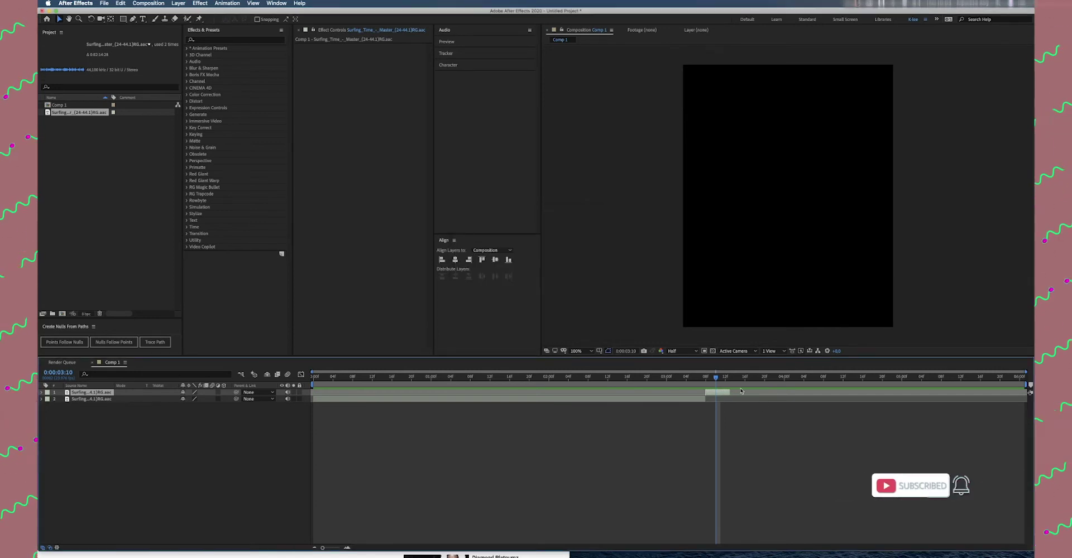
key(super+shift+c)
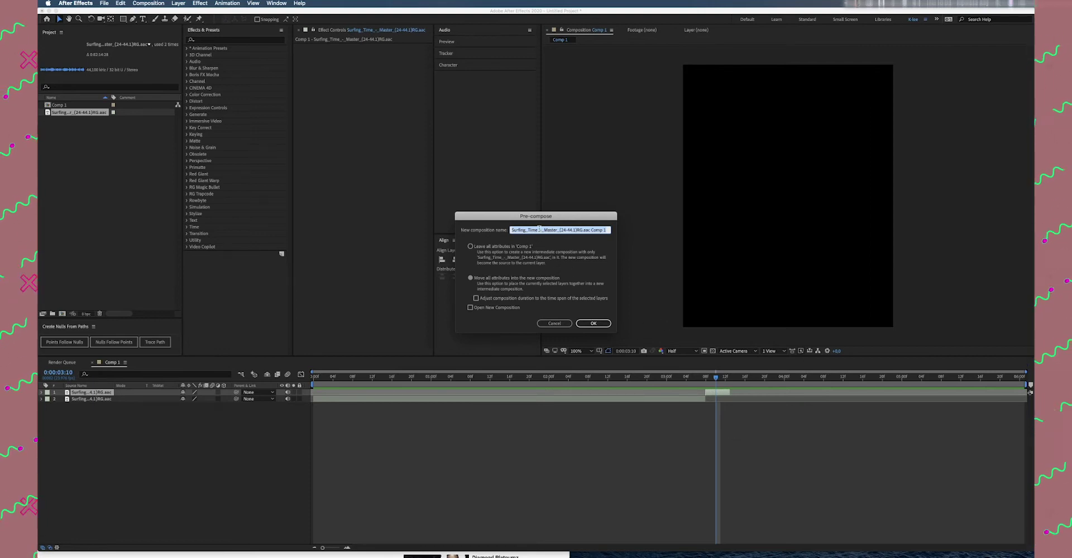
Step: Name the new pre-composition 'Reverb' and confirm it
text(Reverb)
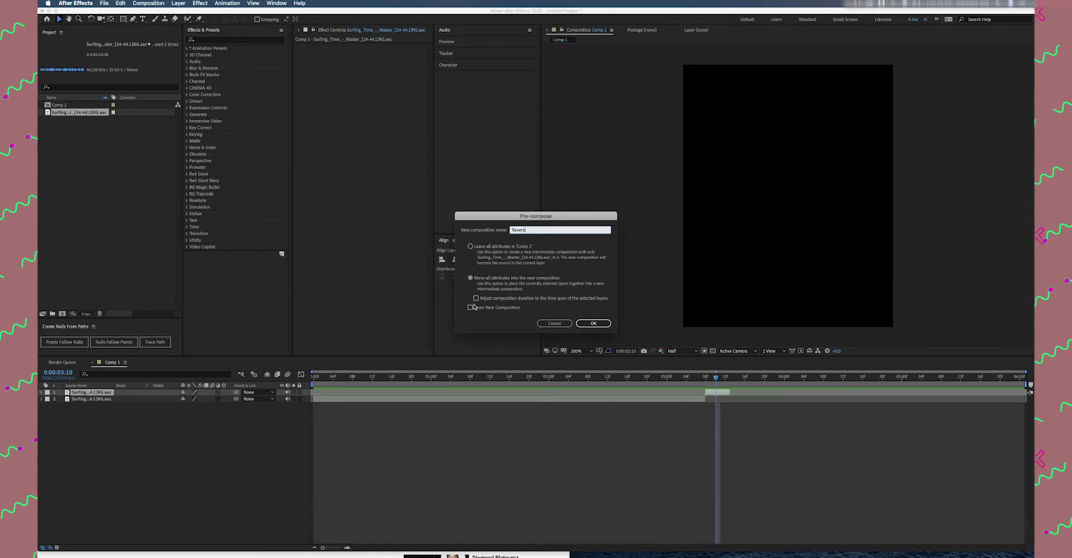
click(594, 324)
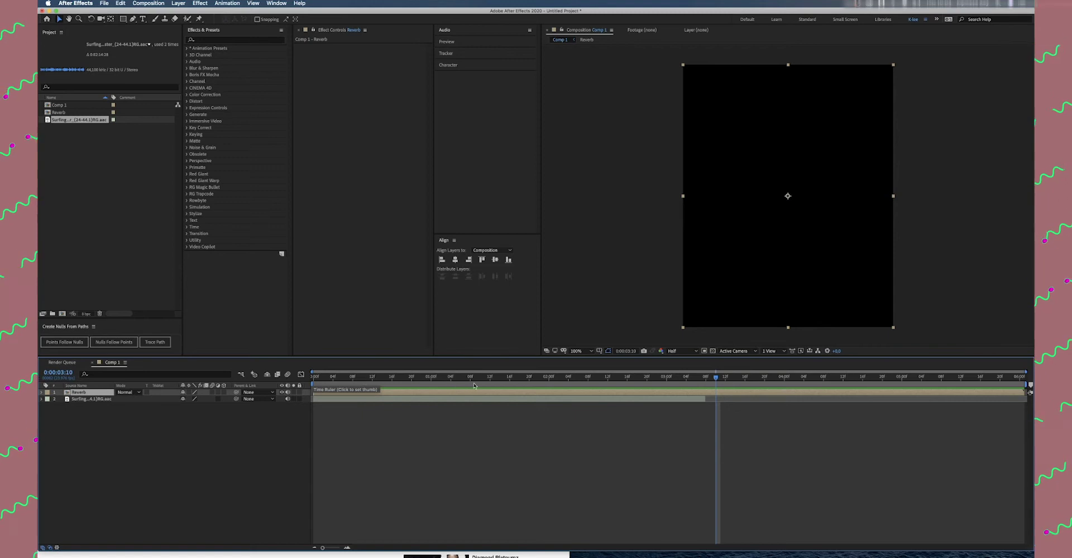
Step: Search Effects & Presets for 'rever' and apply Audio > Reverb to the Reverb layer
click(707, 379)
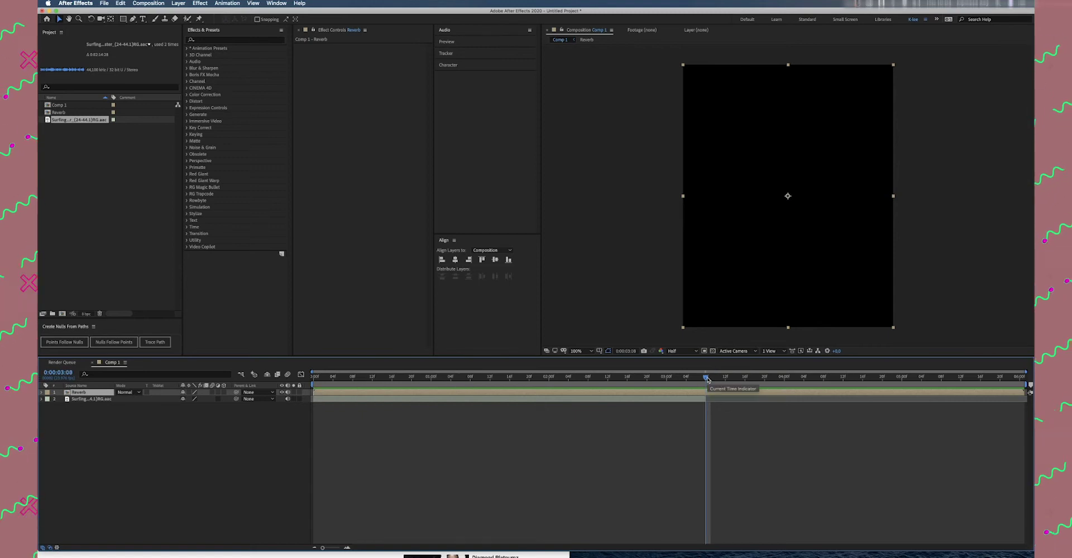
key(l)
key(l)
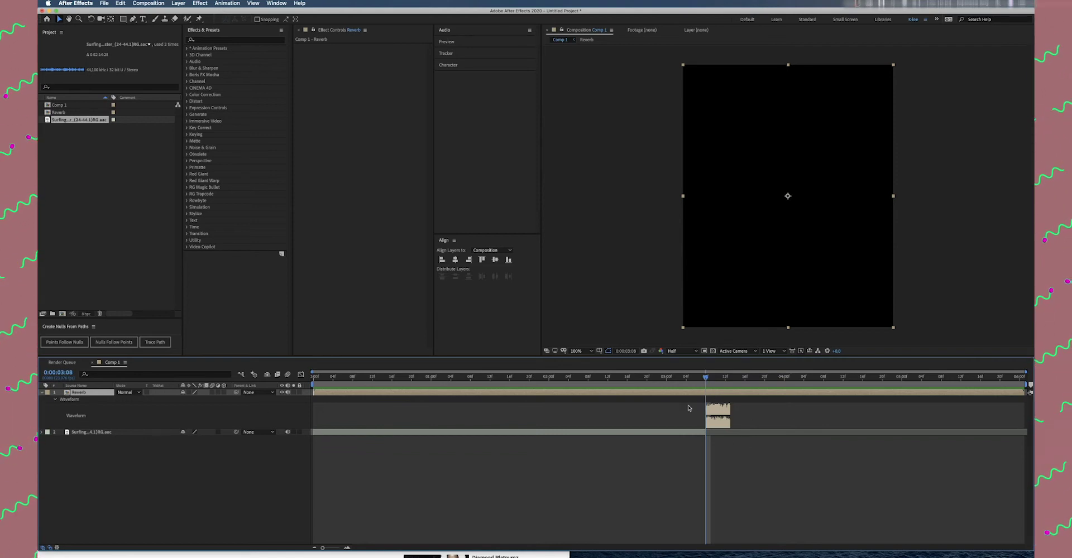
click(211, 39)
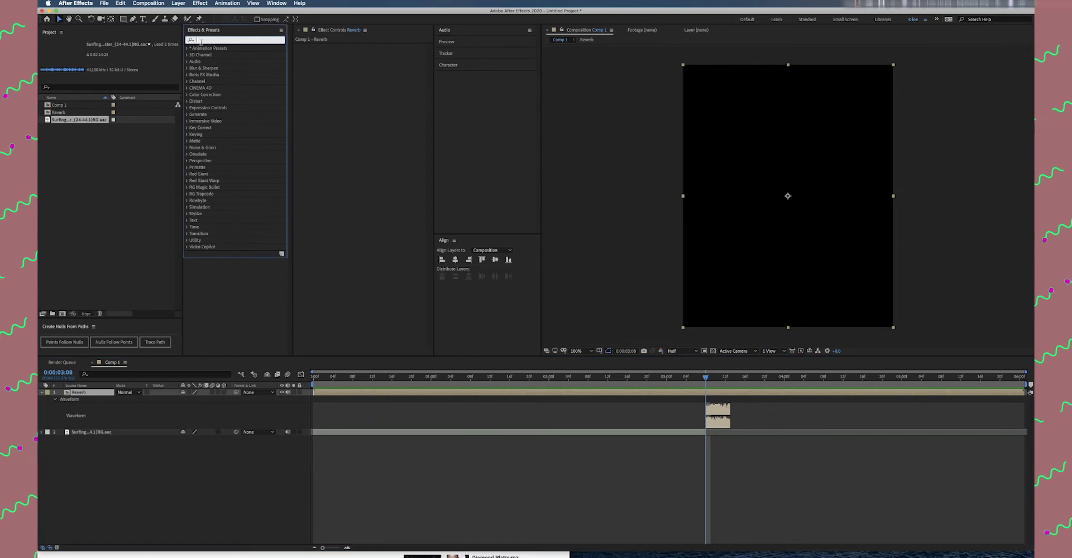
text(rever)
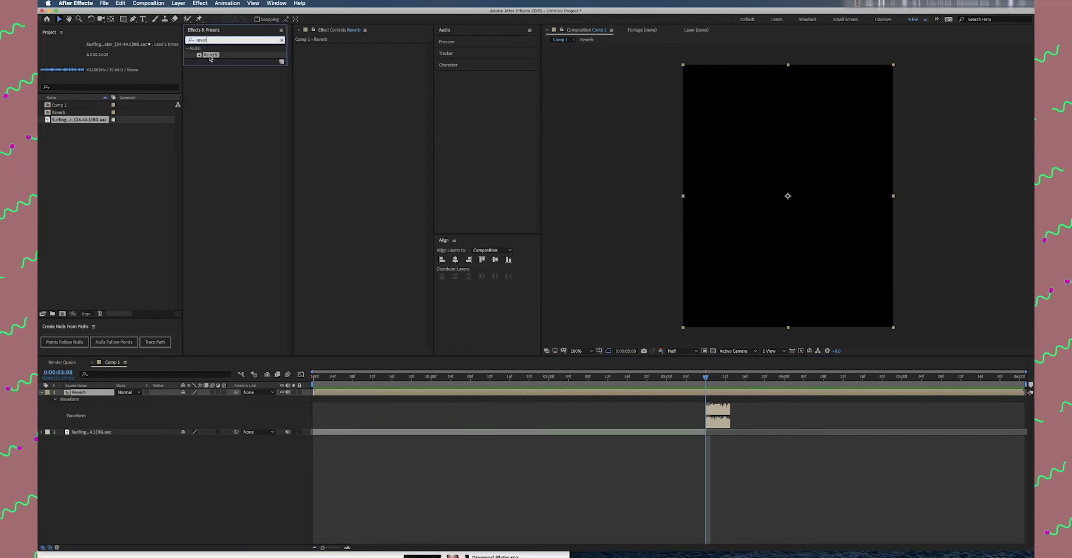
double_click(210, 55)
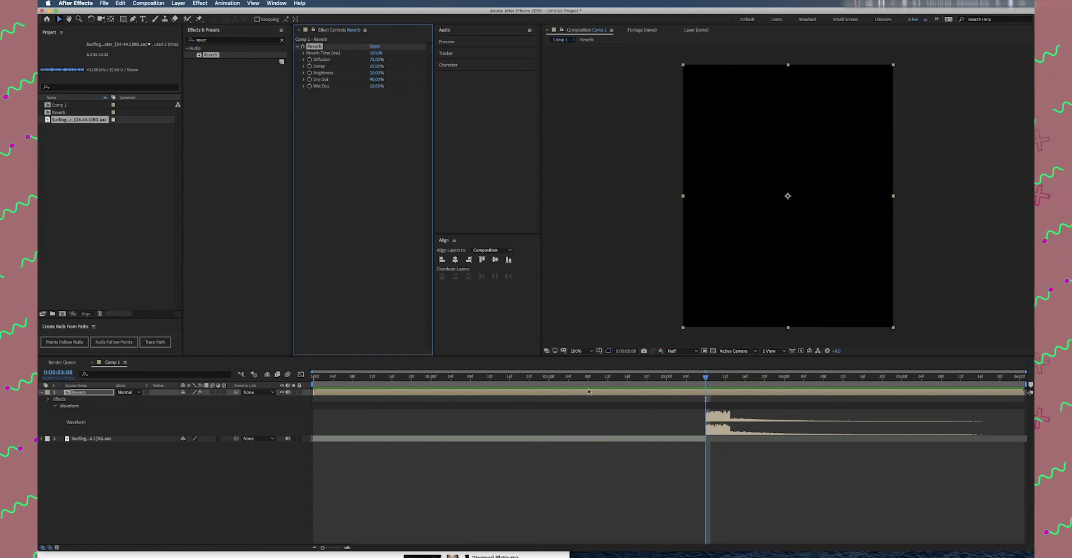
click(315, 378)
Step: Preview the reverberated clip, then raise the Reverb effect's Decay to 75%
key(space)
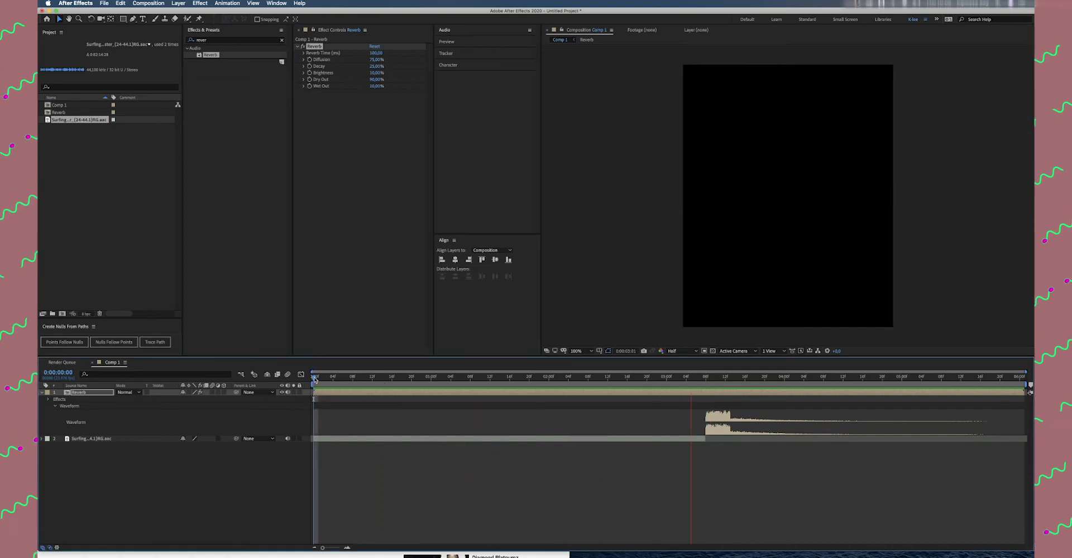
key(space)
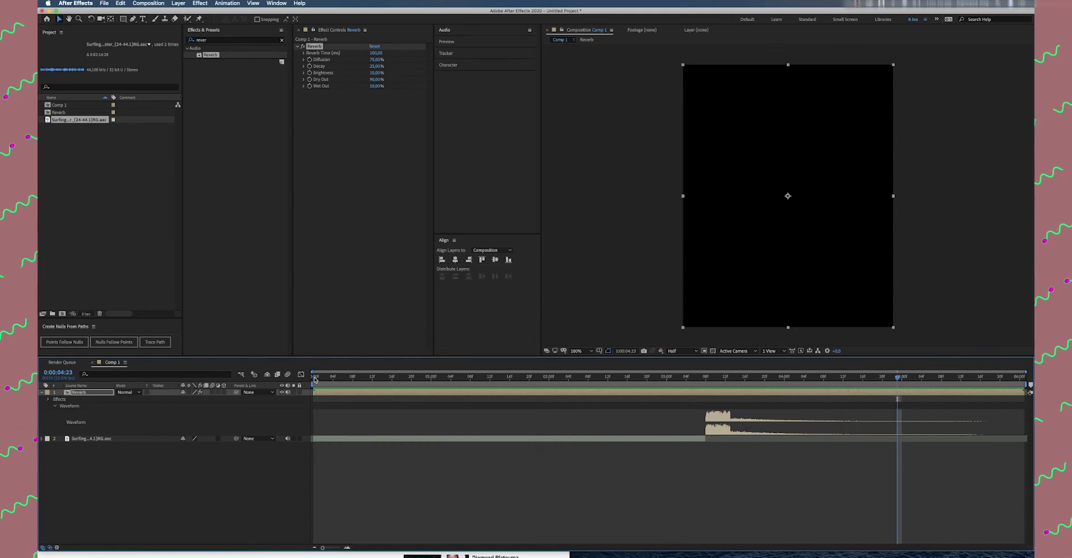
key(Home)
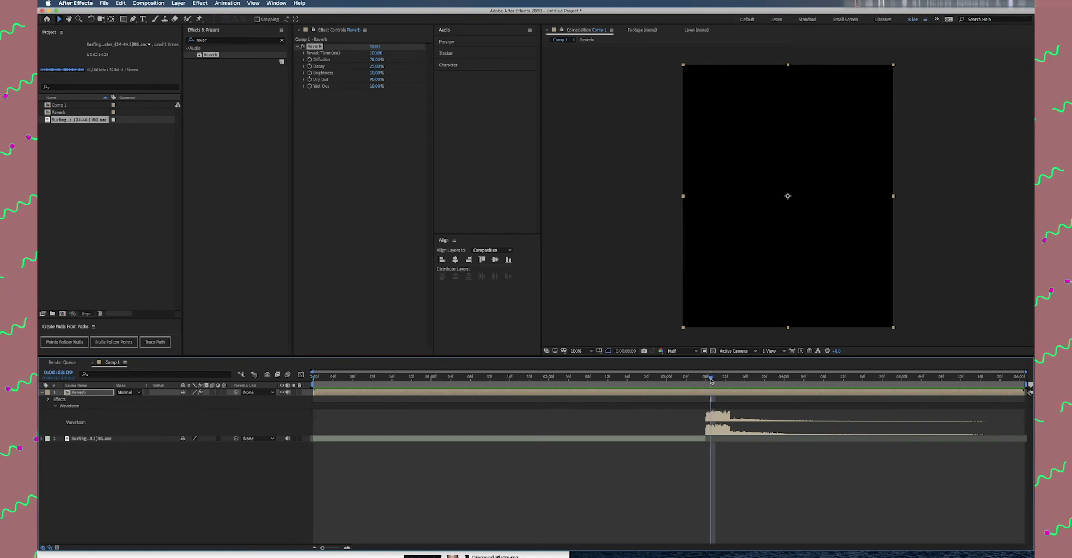
key(space)
key(space)
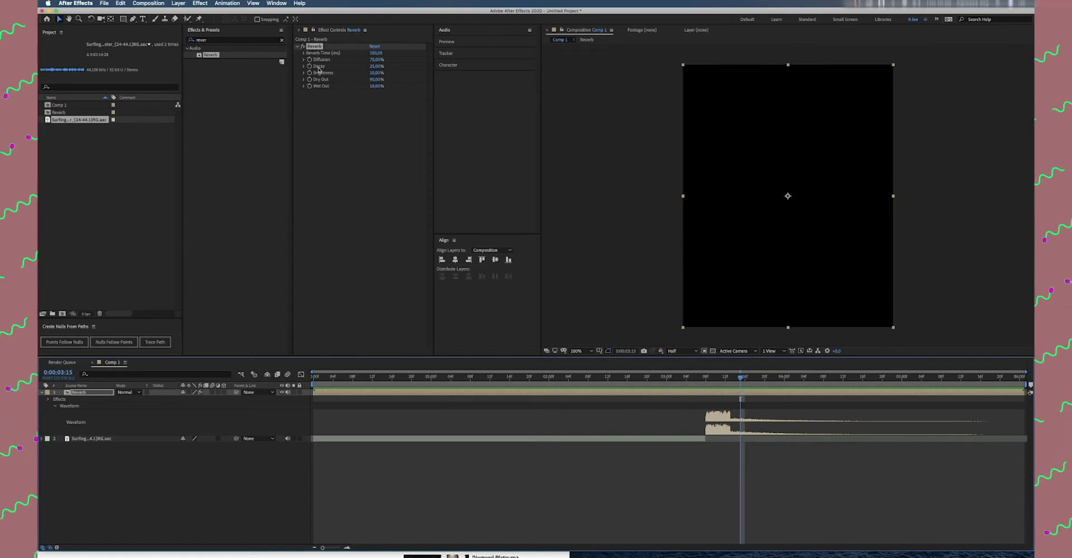
click(374, 67)
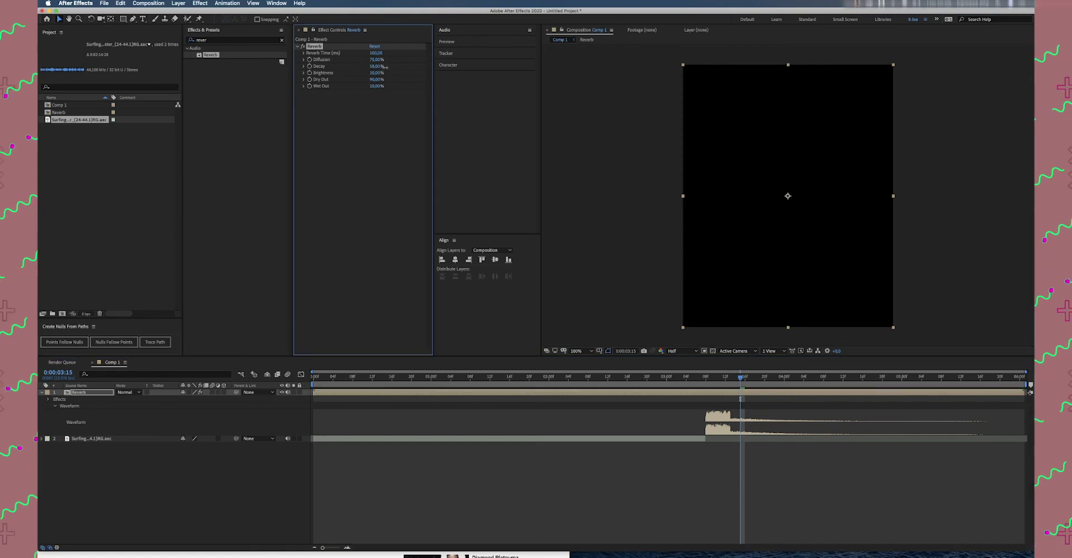
drag(386, 67, 378, 67)
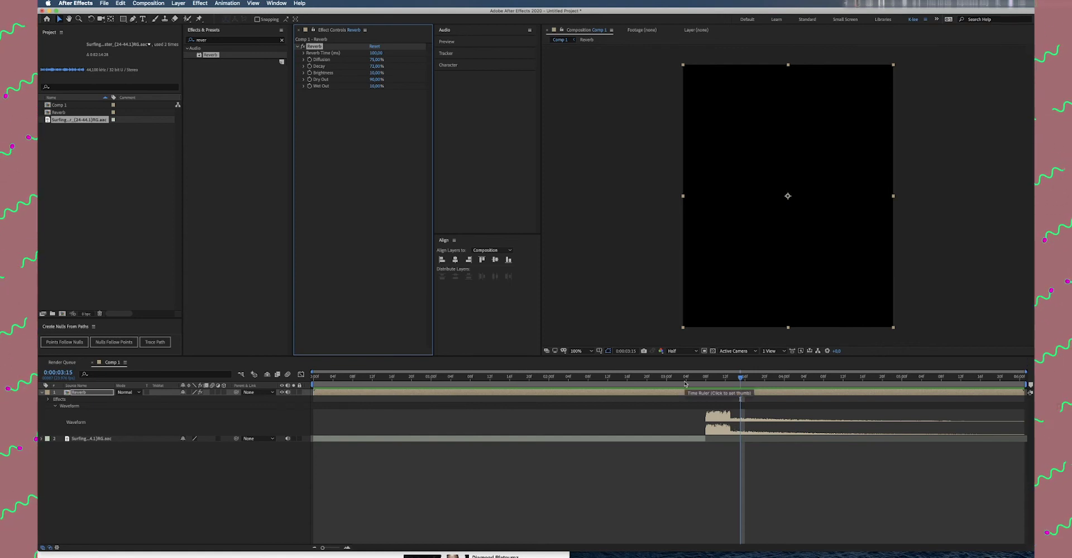
Step: Raise the Reverb layer's volume to about 2.2 dB and return to the timeline start
click(463, 31)
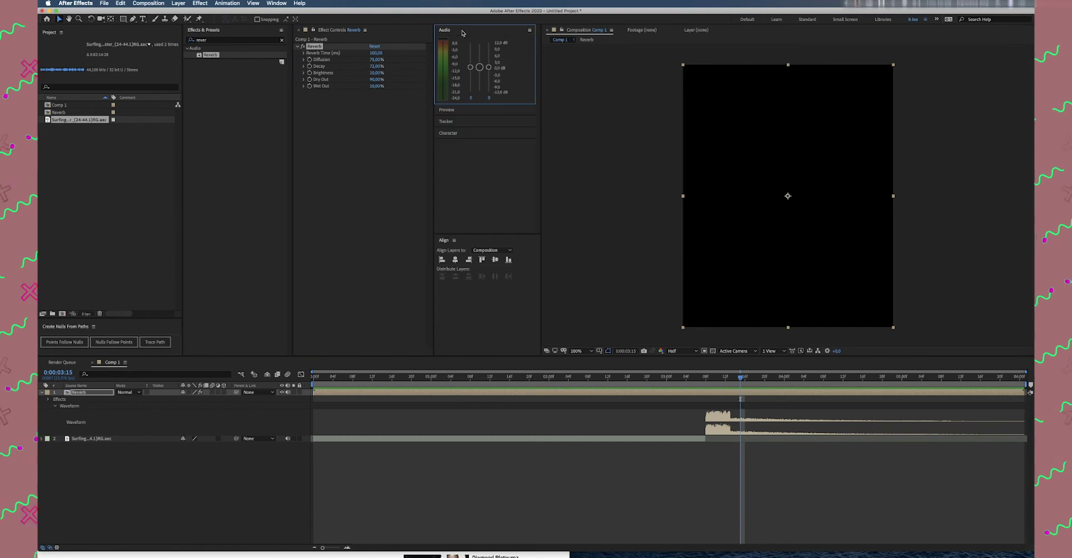
click(269, 3)
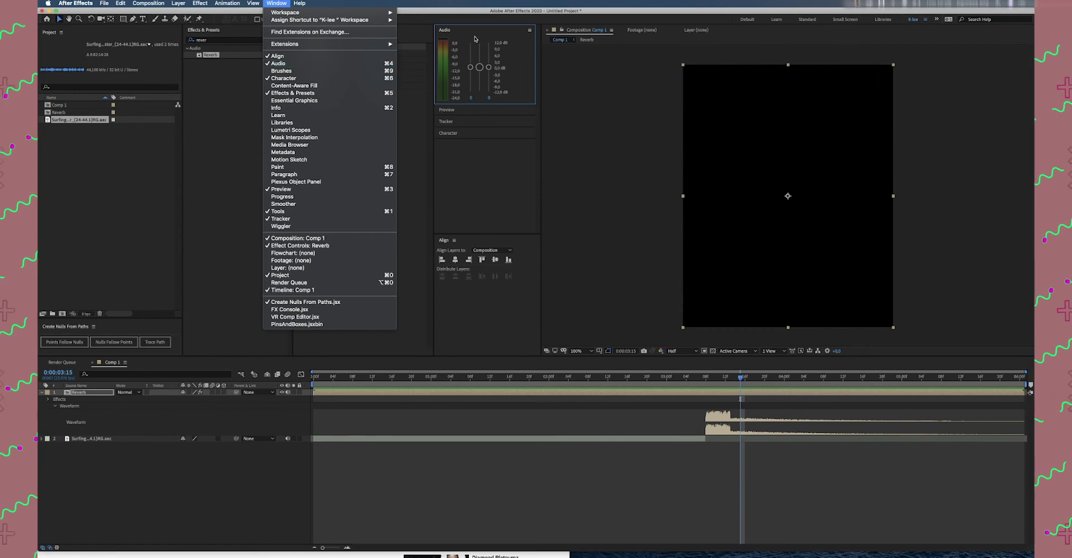
click(480, 68)
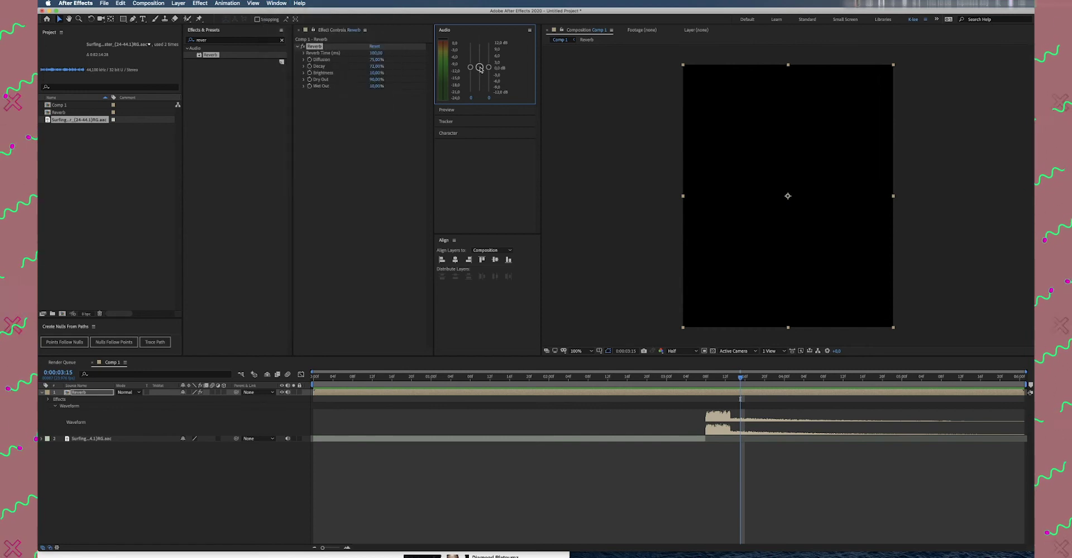
drag(480, 69, 481, 67)
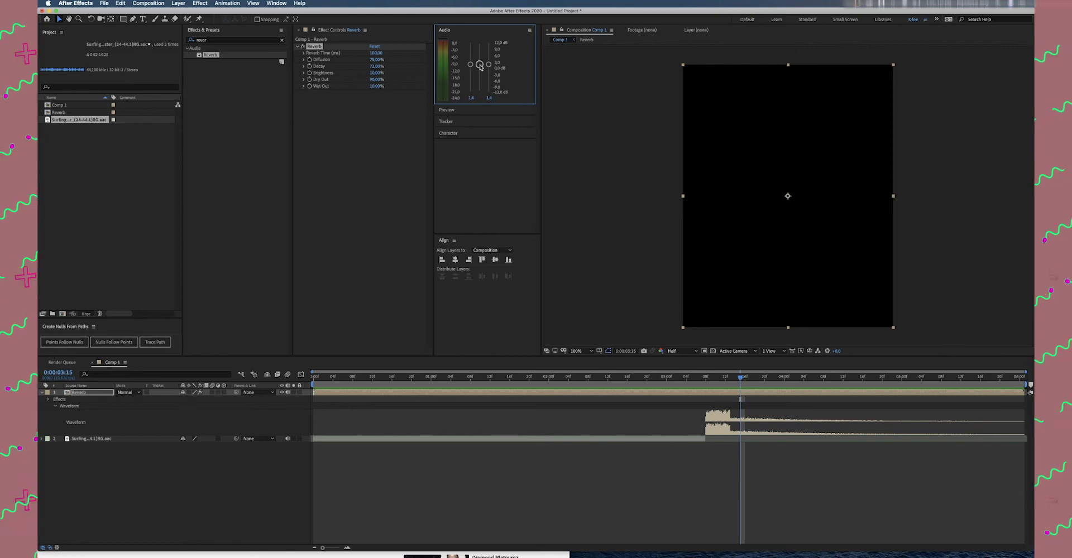
drag(481, 67, 481, 66)
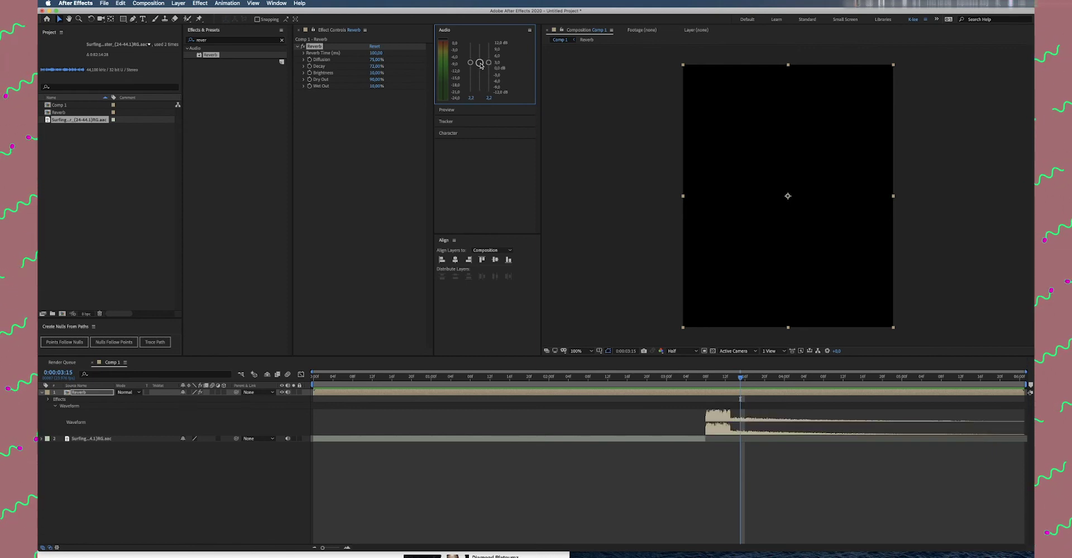
click(678, 378)
Step: Preview the reverberated audio from the start of the timeline
click(314, 378)
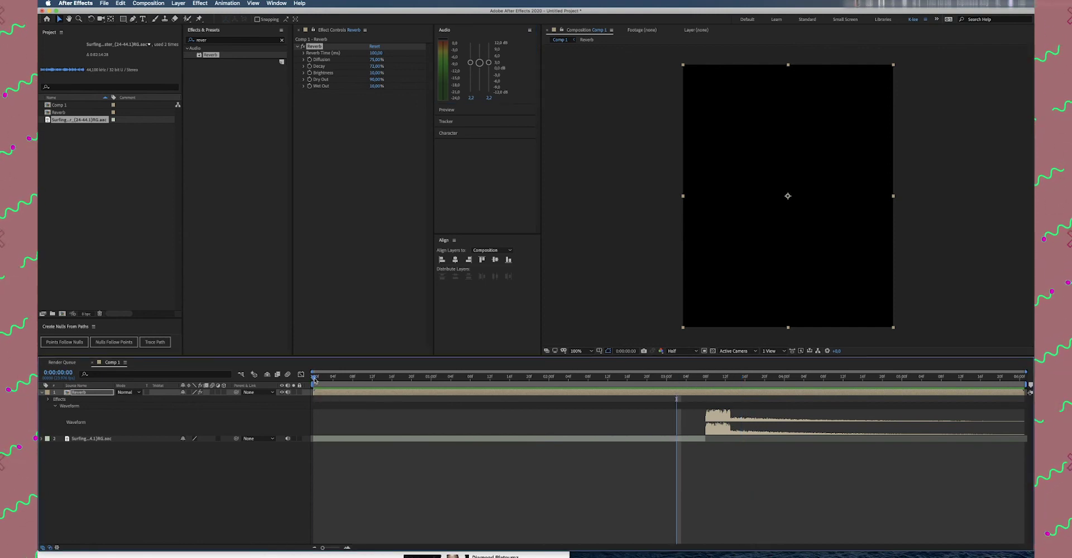
key(space)
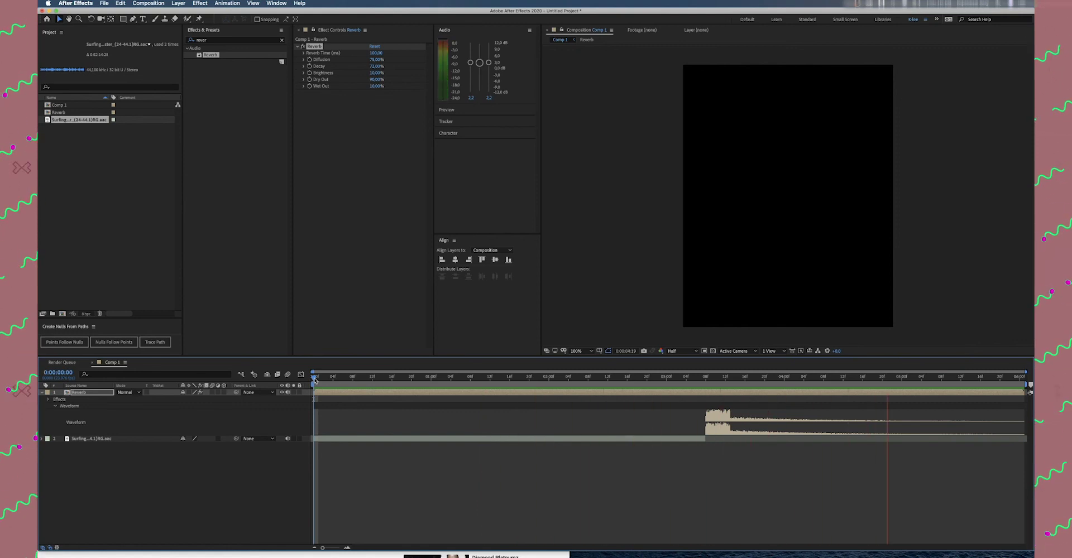
key(space)
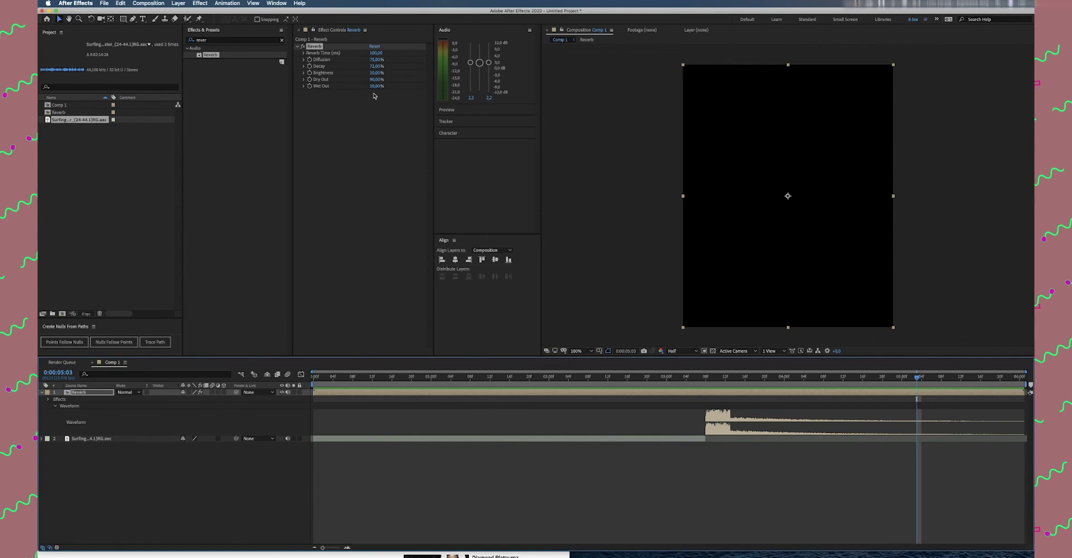
Step: Set the Reverb's Diffusion to 90% and Brightness to 23%, then preview from the start
click(376, 59)
text(90)
key(Return)
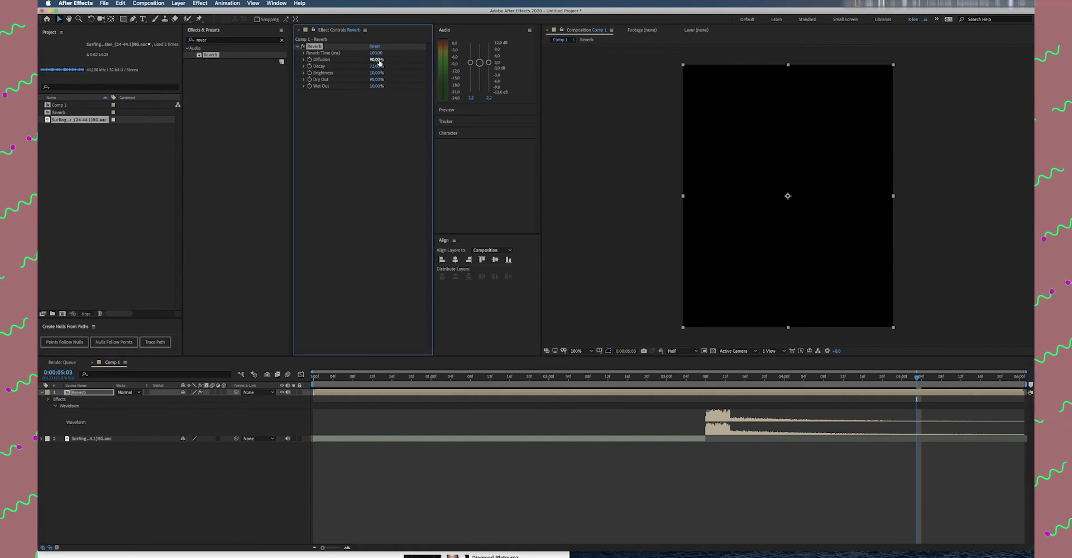
text(23)
key(Return)
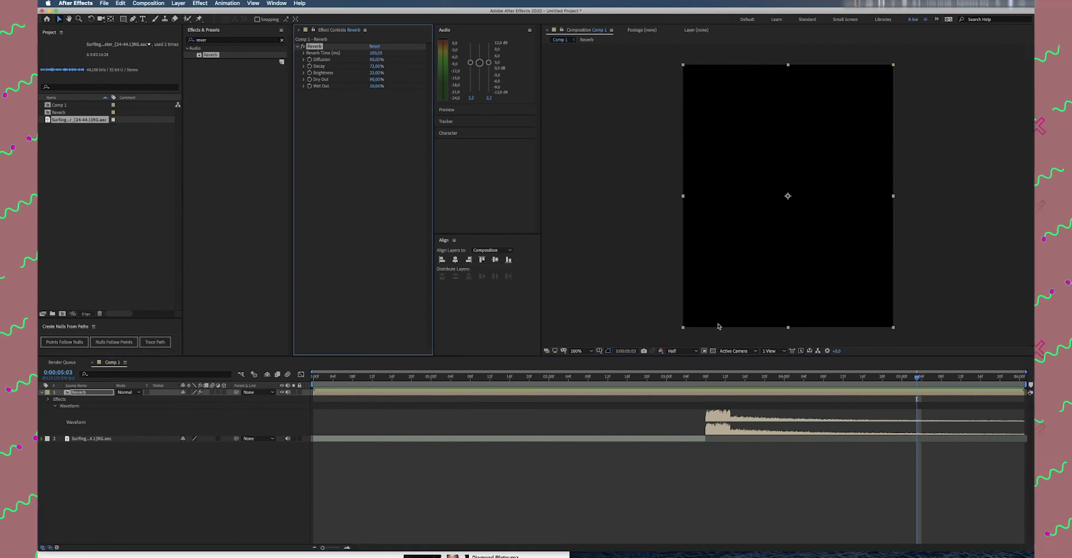
click(317, 379)
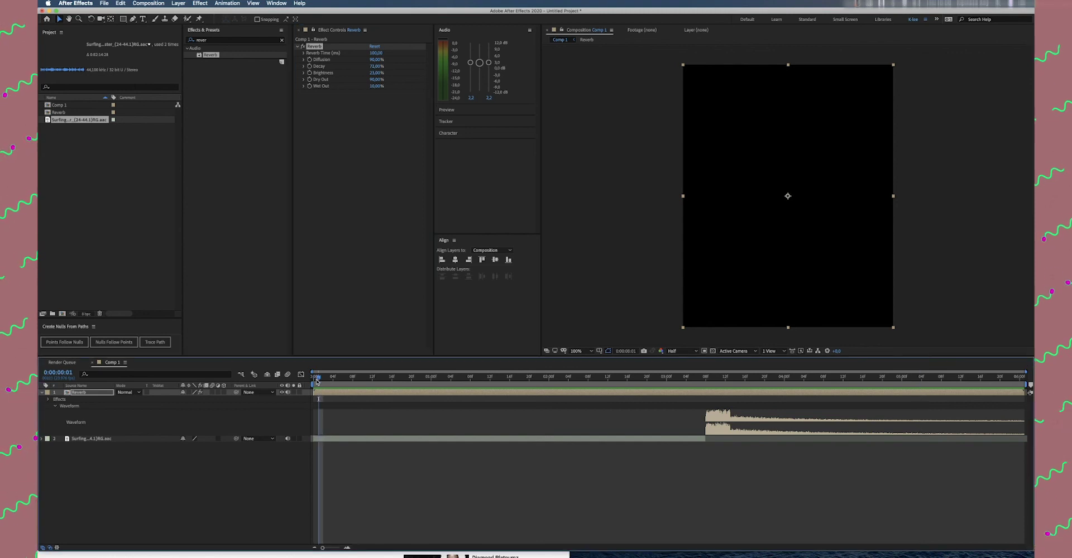
key(space)
key(space)
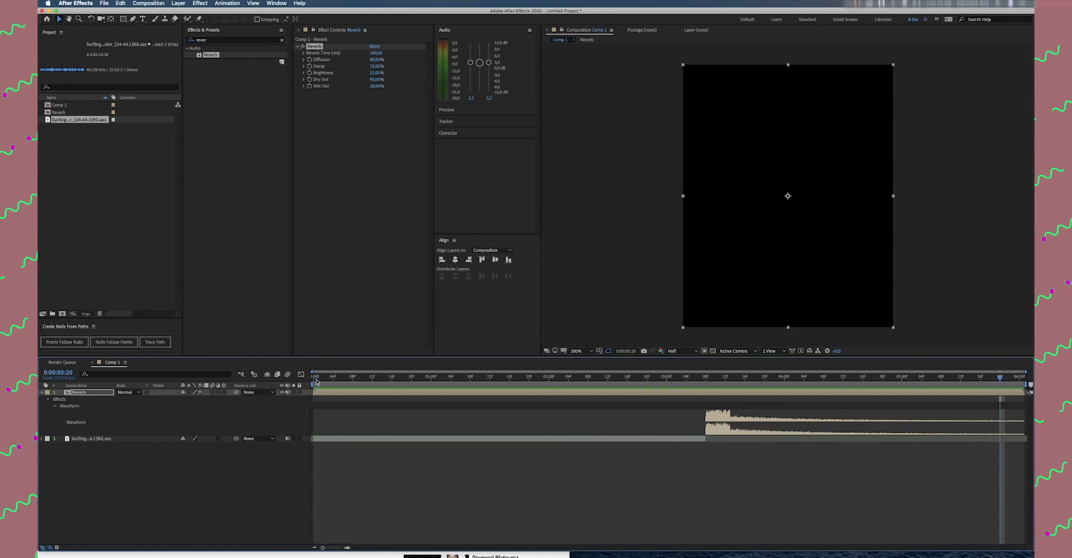